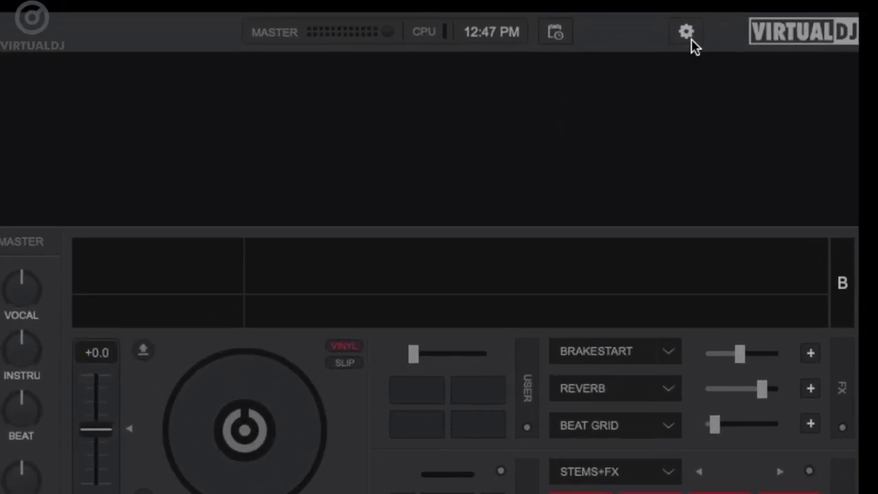
Filter the settings Options page by 'realt' to show stemsRealtimeSeparation, currently Always.
left_click(688, 34)
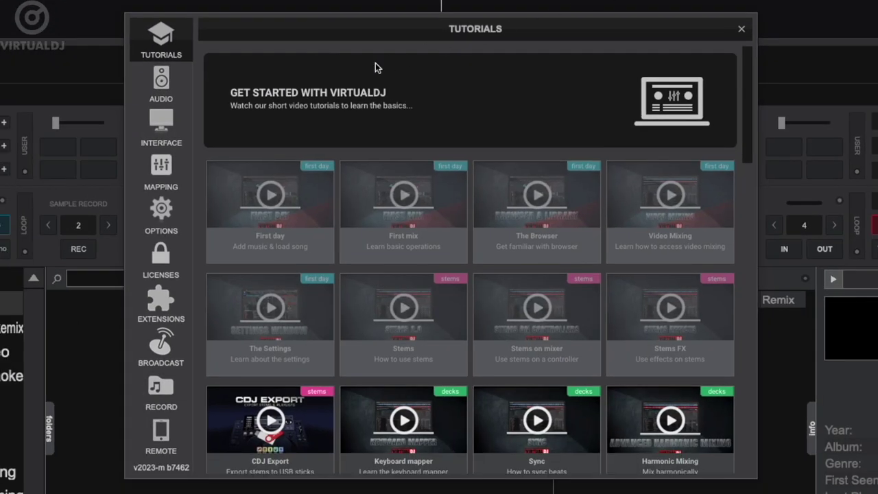
left_click(162, 213)
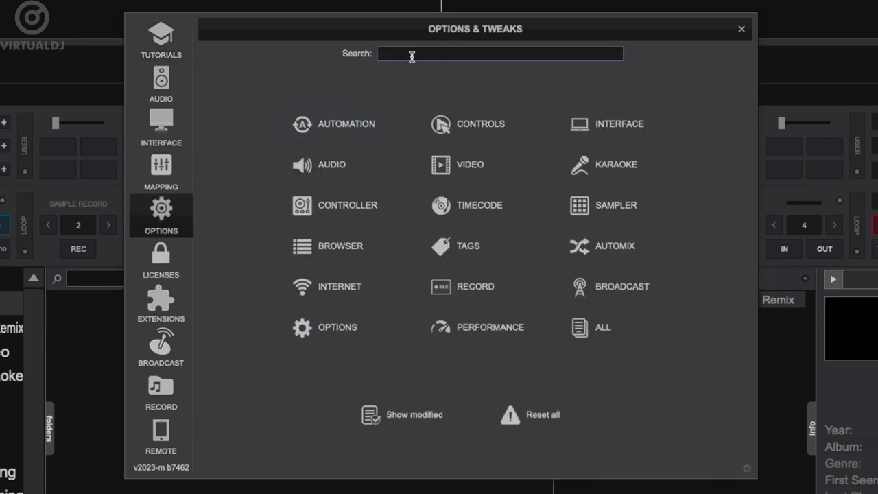
type("realtime")
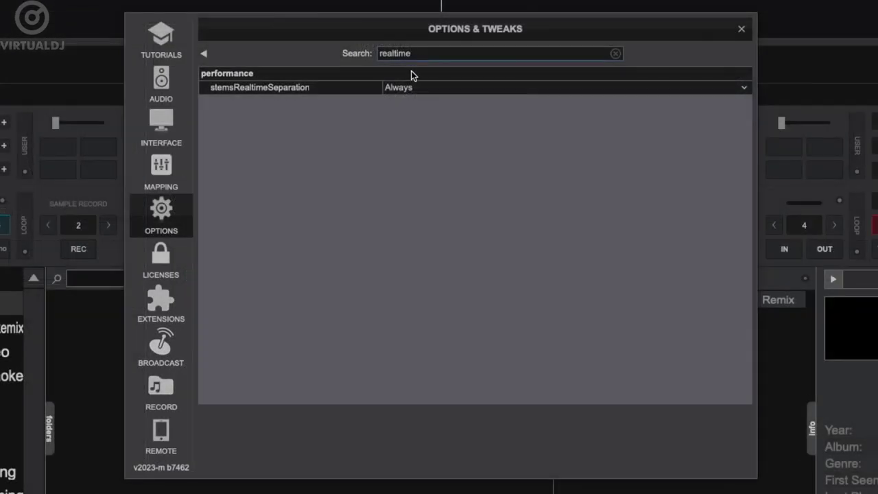
Change stemsRealtimeSeparation from Always to Prepared.
mouse_move(413, 87)
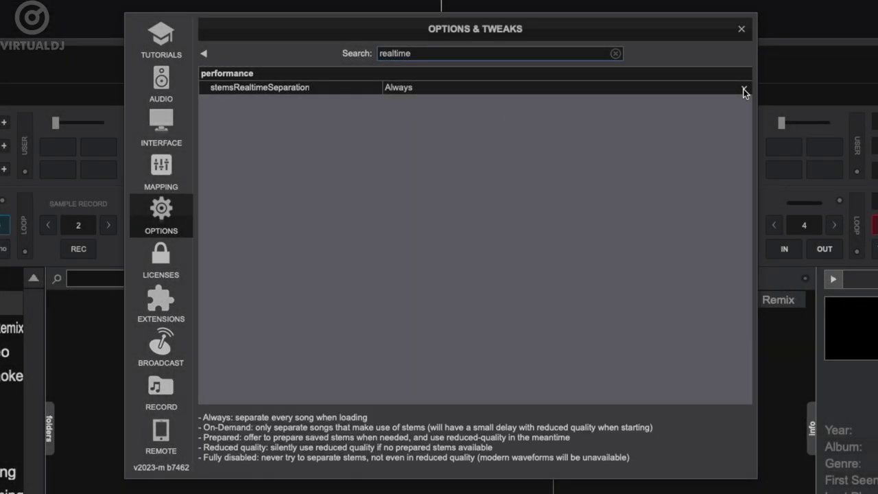
left_click(743, 88)
left_click(442, 124)
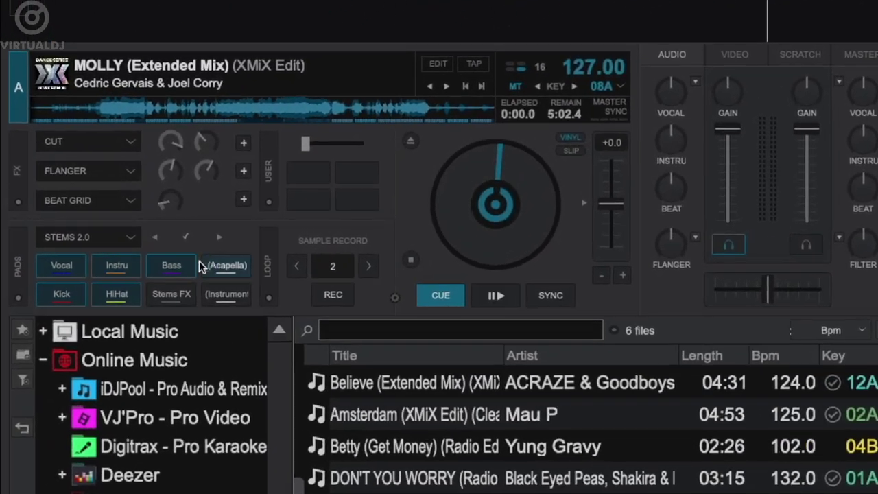
Play Molly on deck A with only its vocals (Acapella) active.
left_click(238, 265)
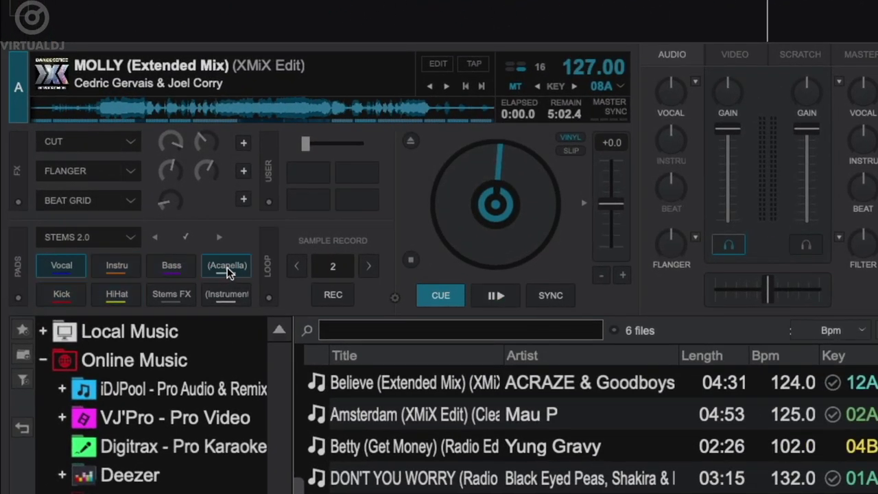
key("space")
left_click(227, 267)
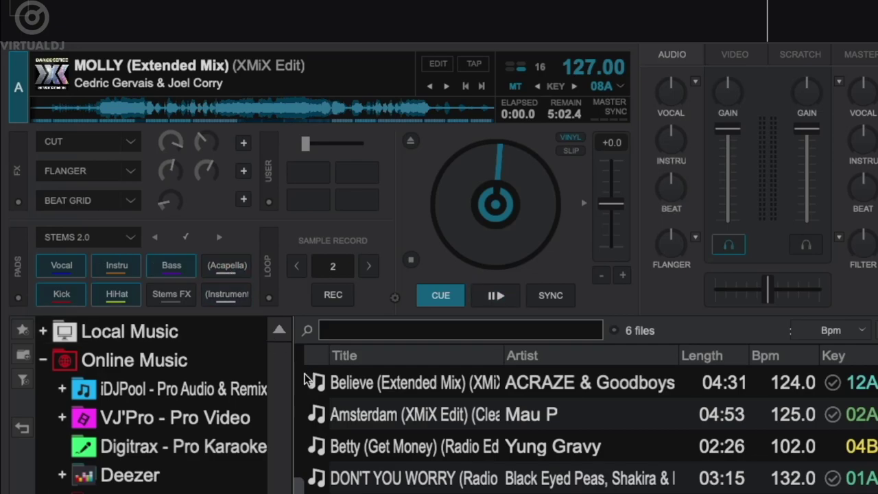
Load Amsterdam onto deck B, toggle its Bass stem and dismiss the Stems Not Prepared prompt.
left_click_drag(398, 421, 598, 112)
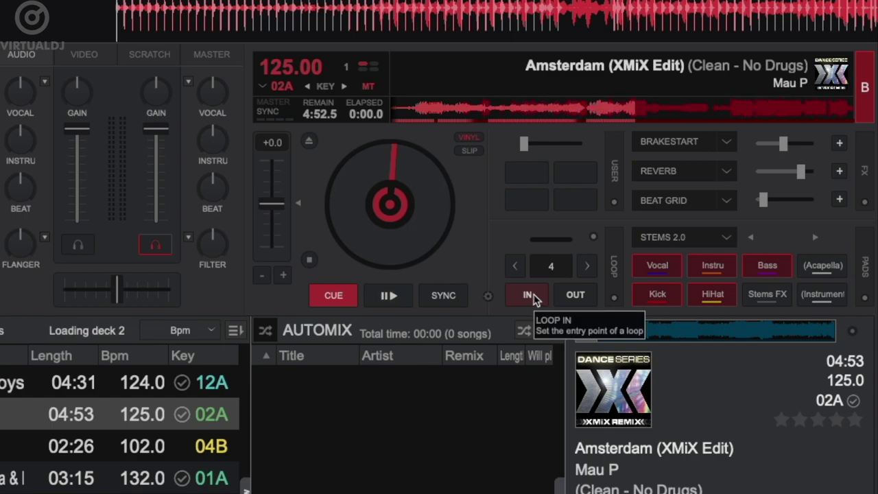
left_click(770, 268)
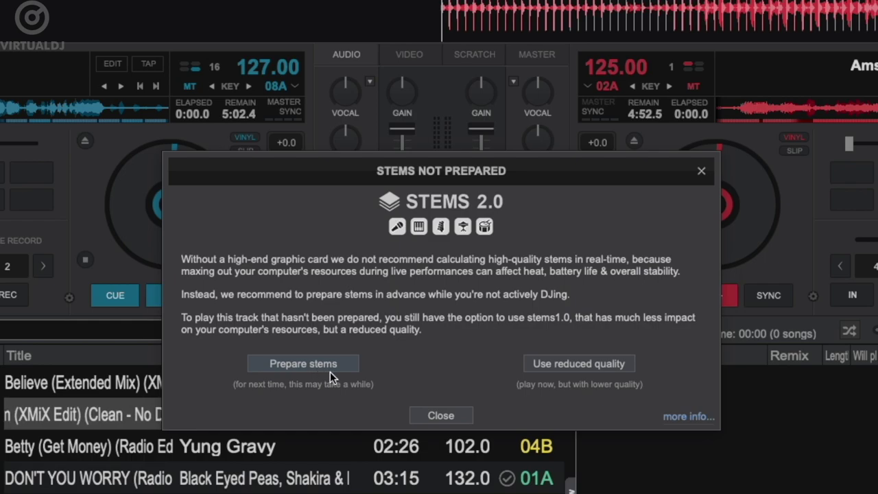
left_click(440, 419)
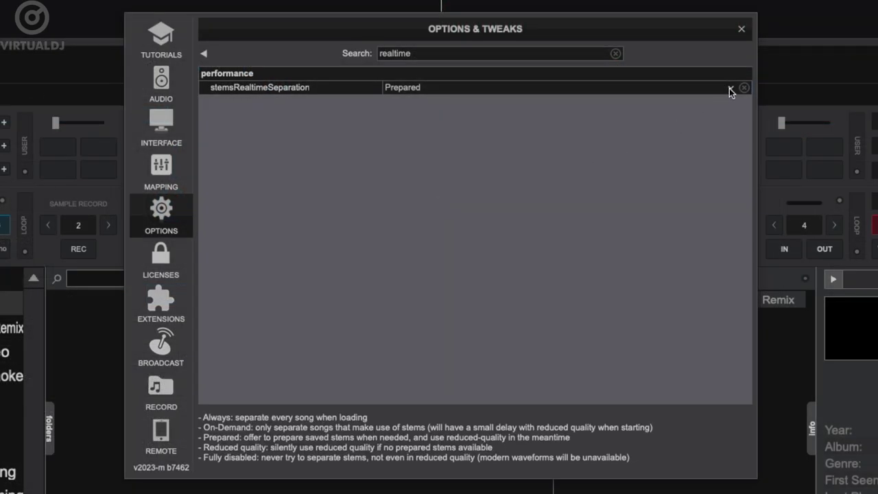
Switch stemsRealtimeSeparation to Reduced quality and load Lavender Haze onto deck B.
left_click(729, 88)
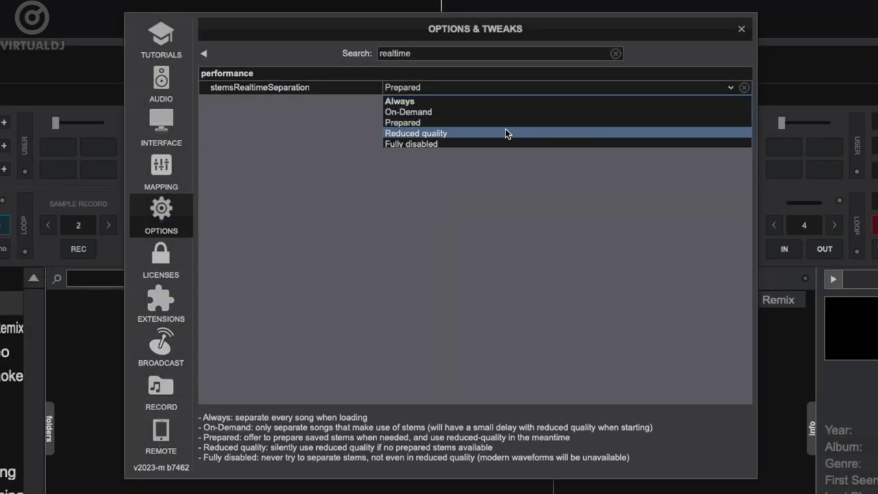
left_click(437, 134)
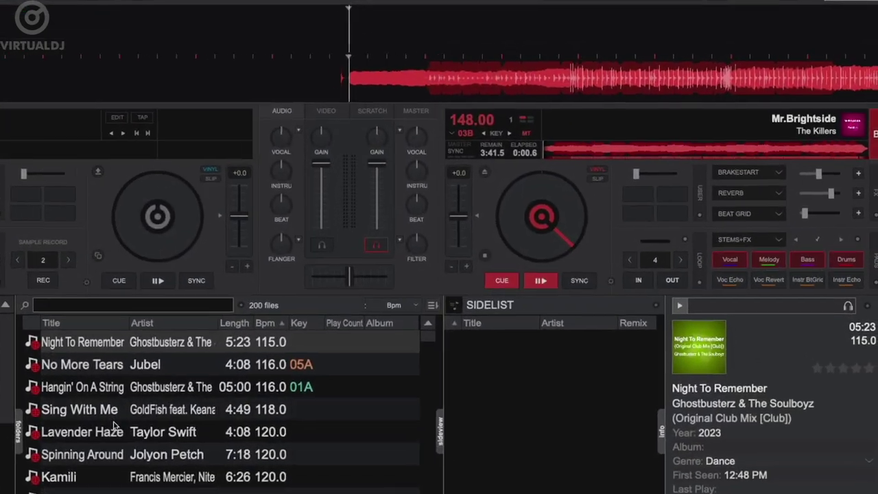
left_click_drag(114, 426, 665, 157)
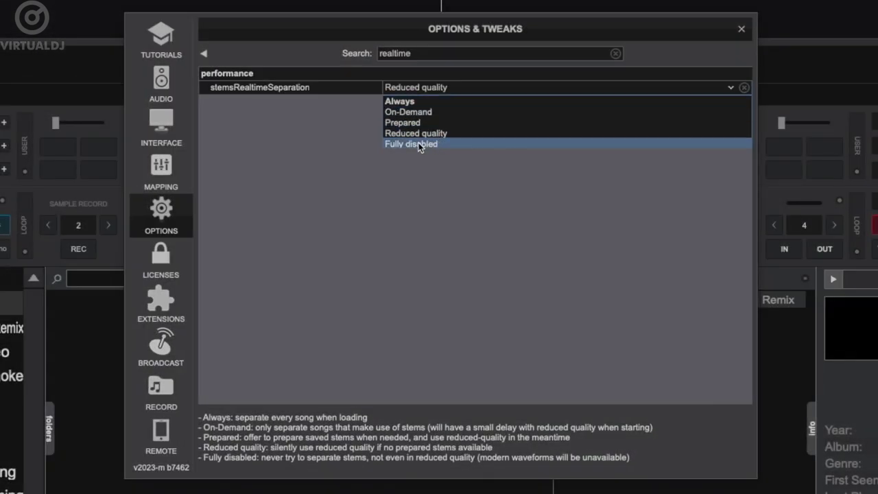
Set stemsRealtimeSeparation to Fully disabled, then change it to On-Demand.
left_click(418, 144)
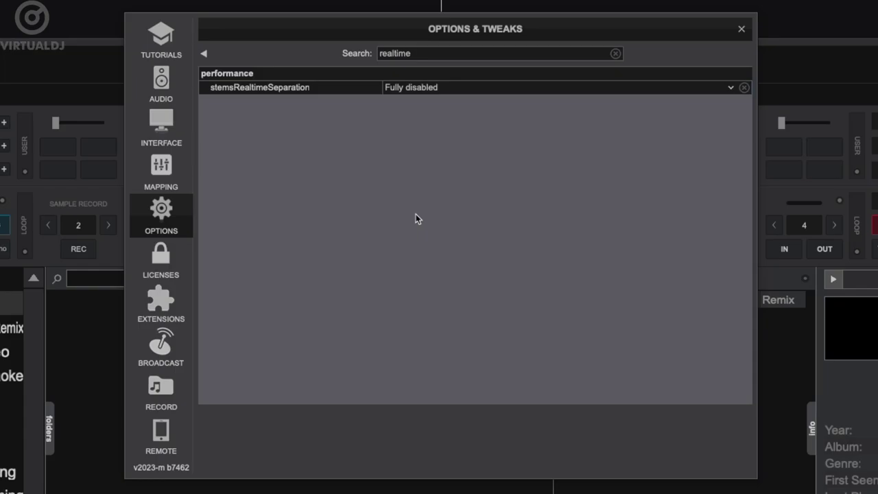
left_click(729, 89)
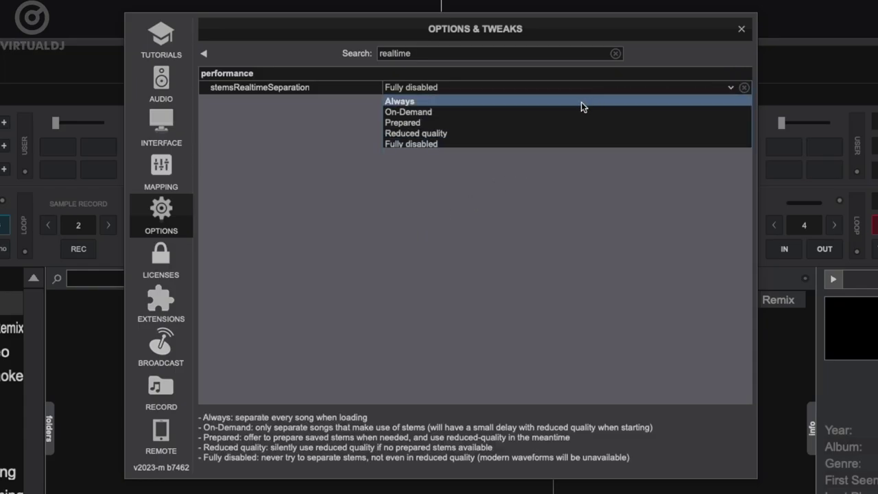
left_click(526, 112)
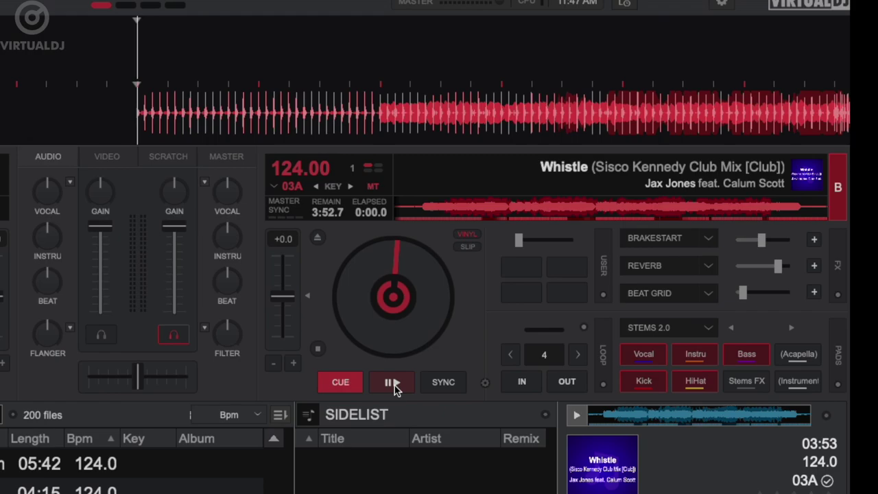
Play Whistle from about 0:15, muting and restoring the kick, and re-enable the instrumental stem.
left_click(394, 388)
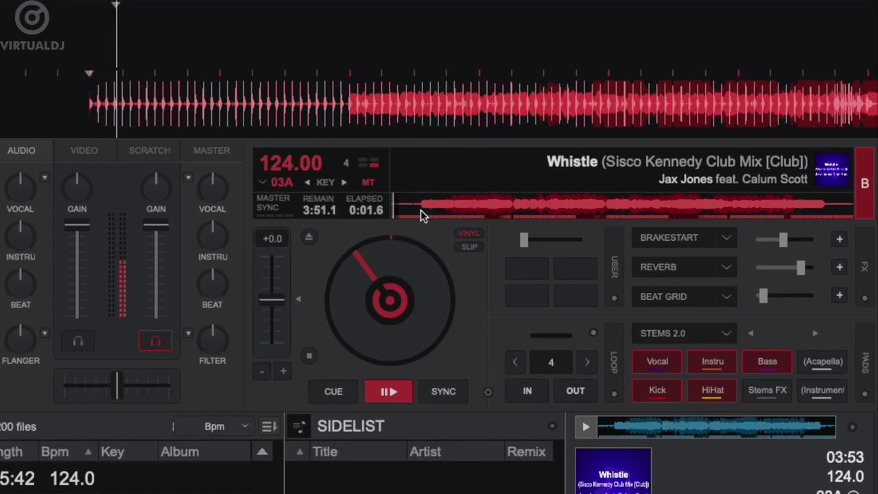
left_click(421, 210)
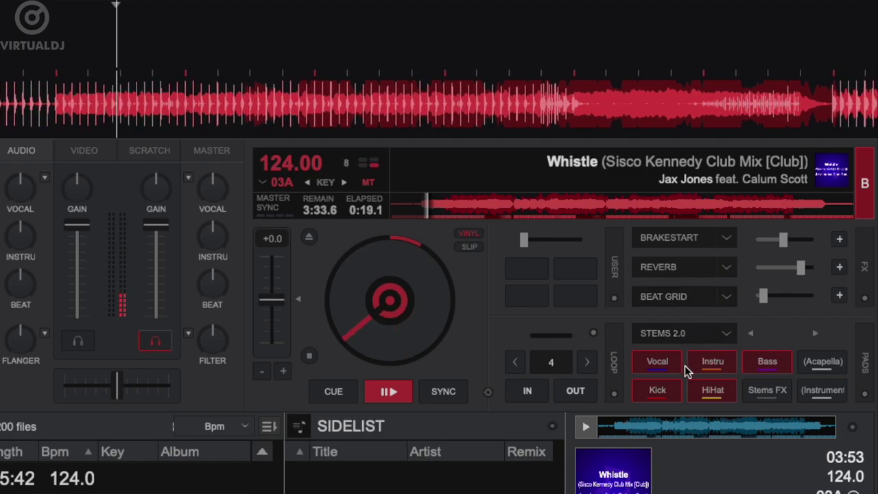
left_click(658, 396)
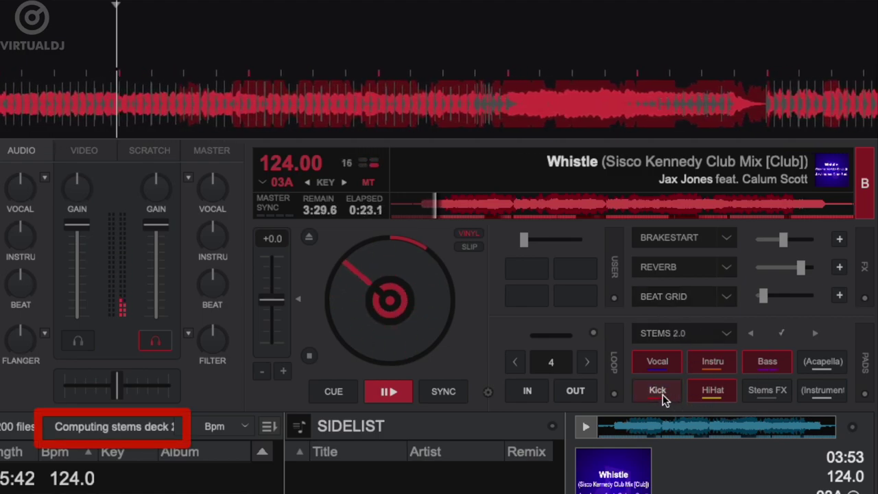
left_click(658, 397)
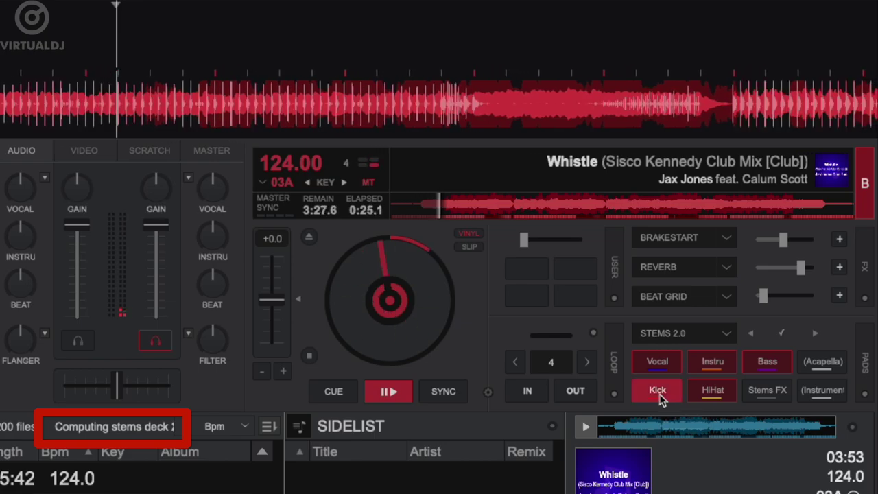
left_click(715, 369)
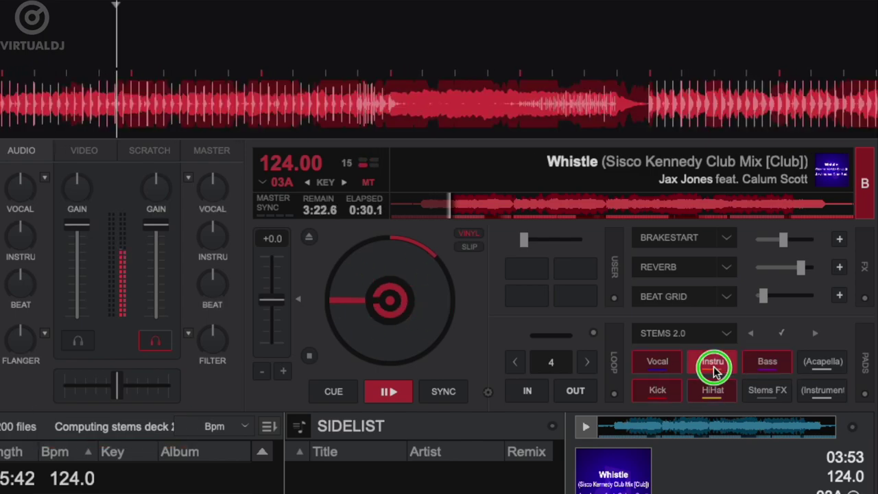
Mute Whistle's vocals, try Acapella, then leave it on instrumental-only playback.
left_click(659, 366)
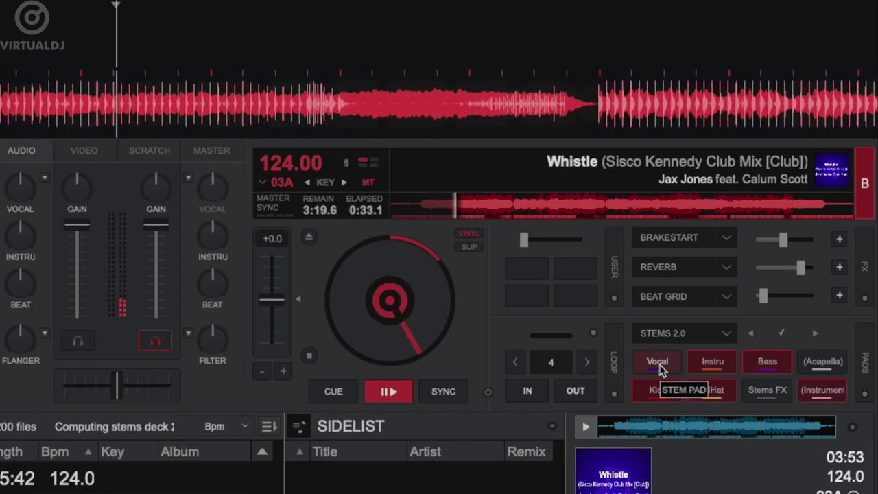
left_click(822, 364)
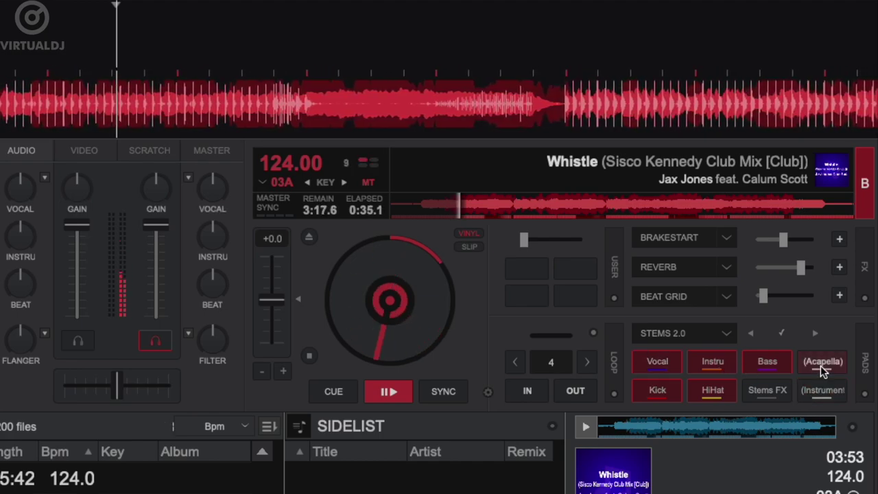
left_click(821, 365)
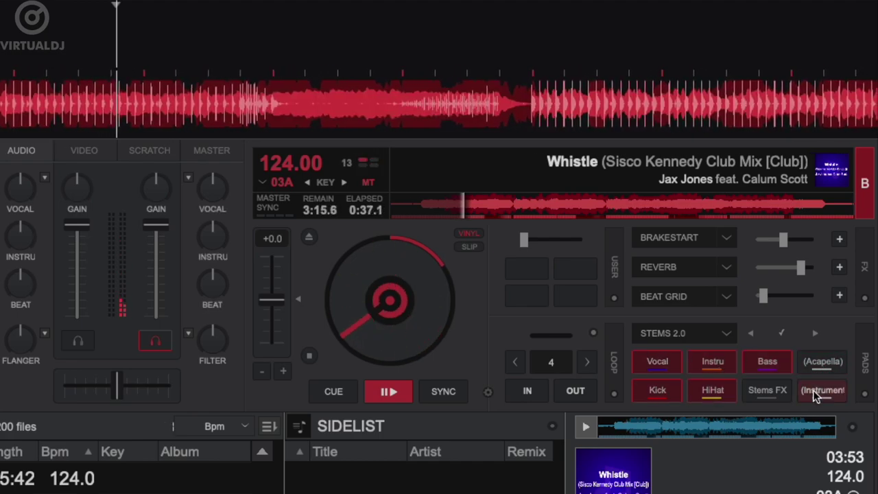
left_click(810, 392)
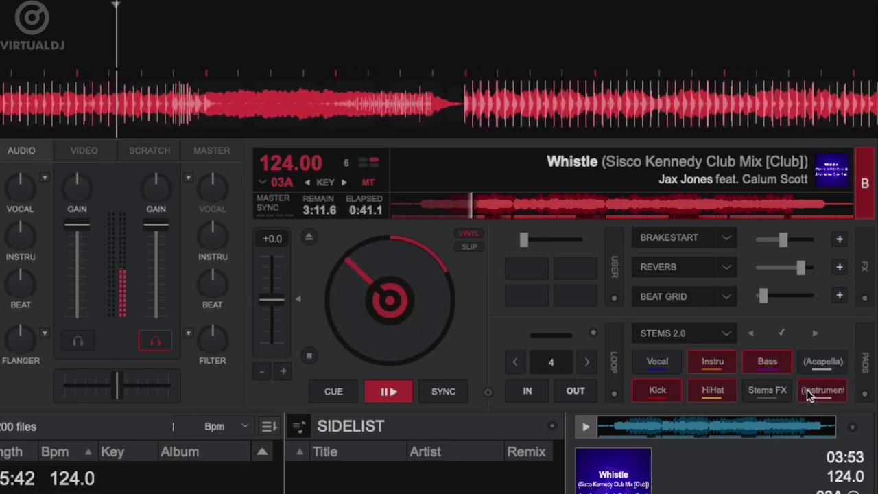
On the Stems+FX pad page, trigger vocal echo, vocal reverse, instrumental echo and instrumental beat-grid.
left_click(727, 336)
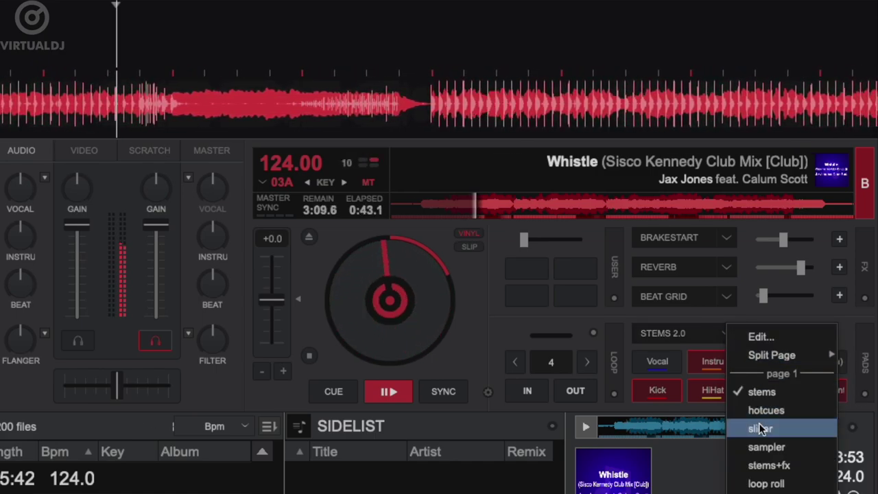
left_click(762, 467)
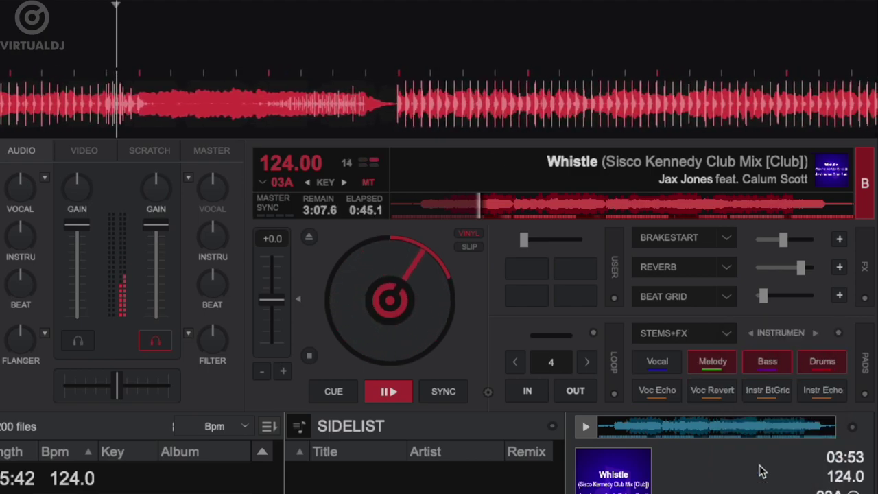
left_click(669, 371)
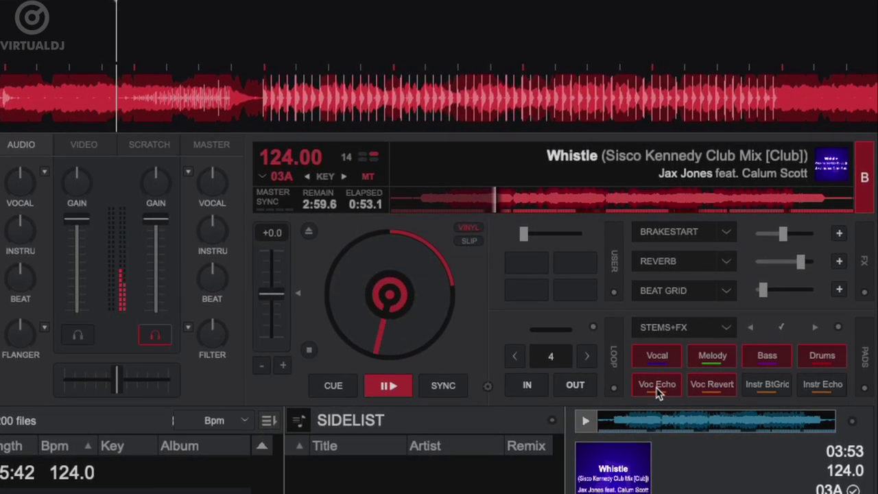
left_click(657, 388)
left_click(690, 382)
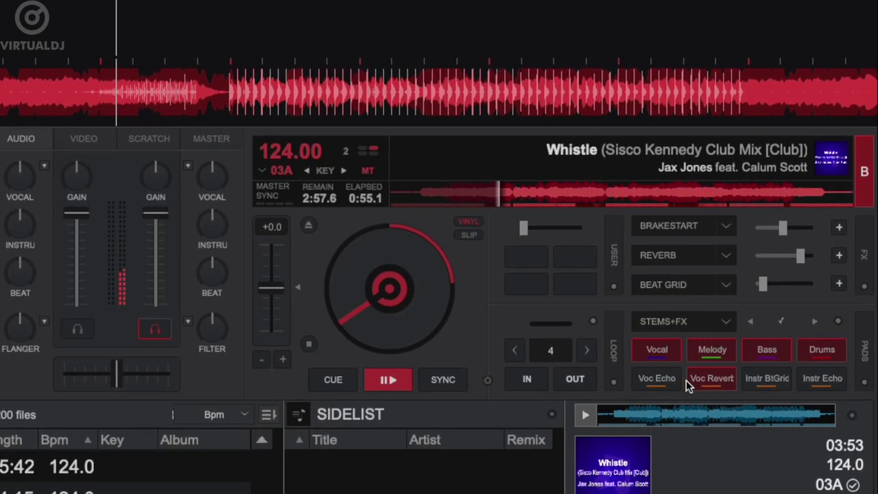
left_click(820, 379)
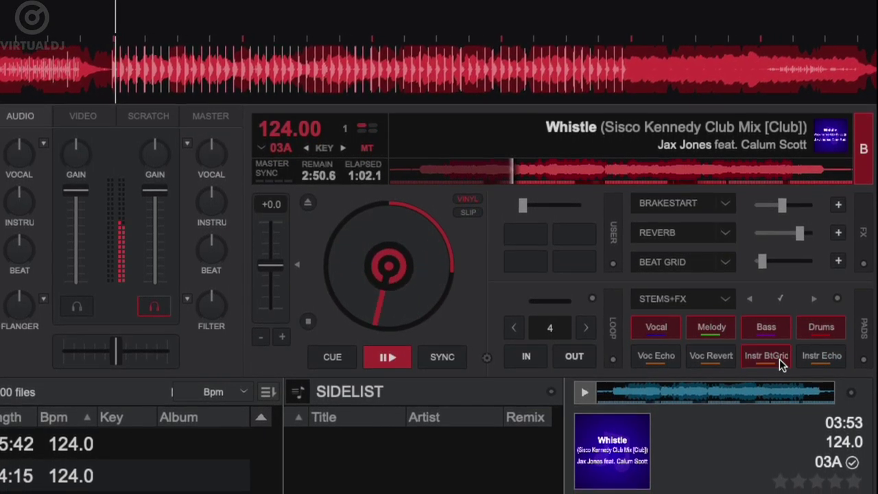
left_click(775, 360)
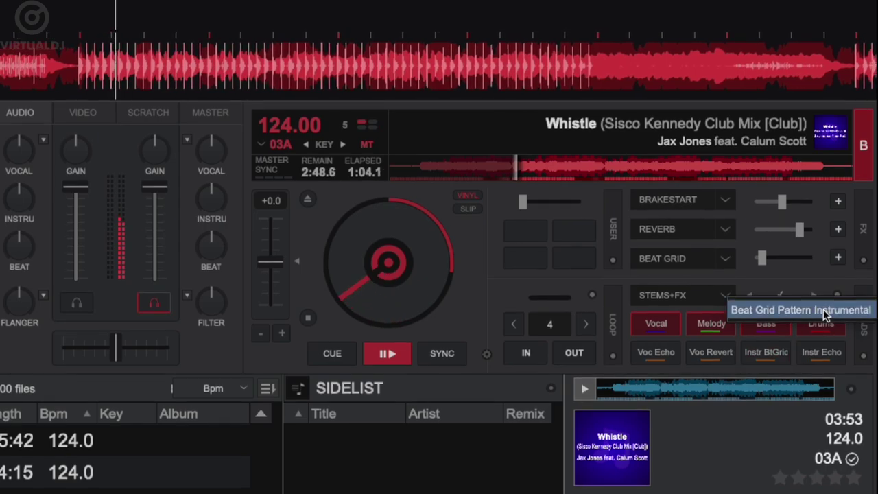
Open the instrumental Beat Grid panel, advance to pattern slot 4 of 8, toggle it, then mute the vocals.
right_click(766, 354)
left_click(695, 475)
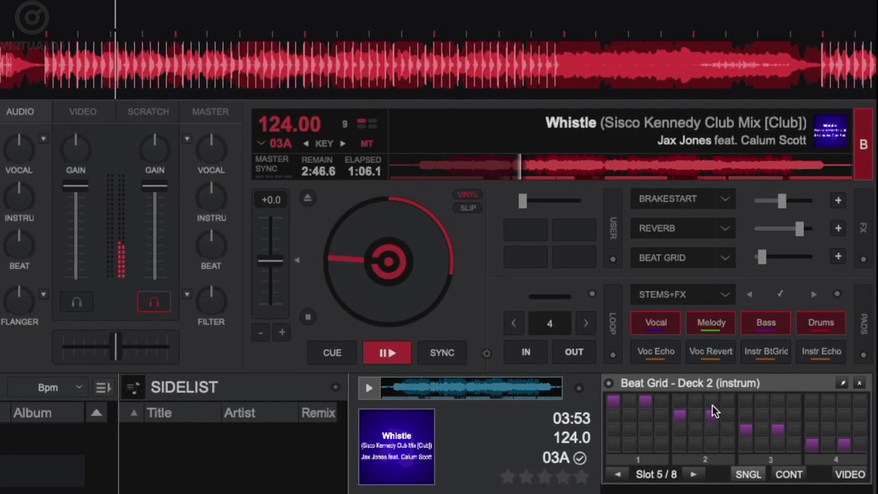
left_click(763, 353)
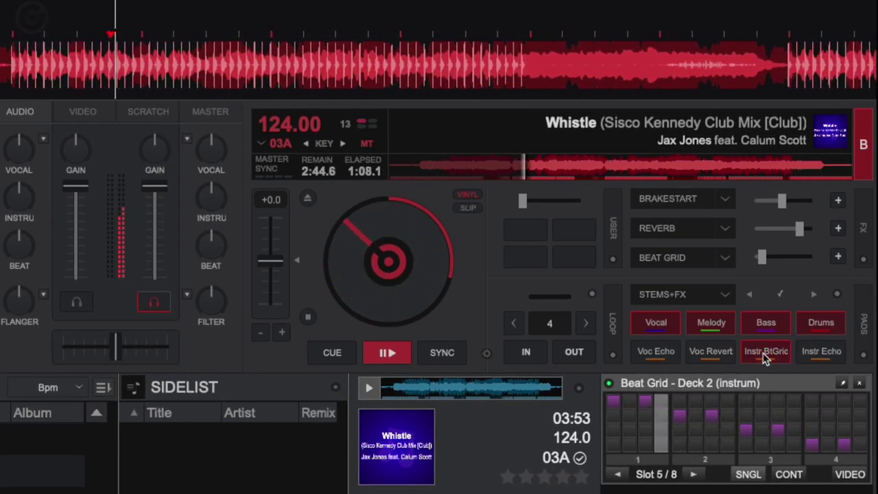
left_click(761, 354)
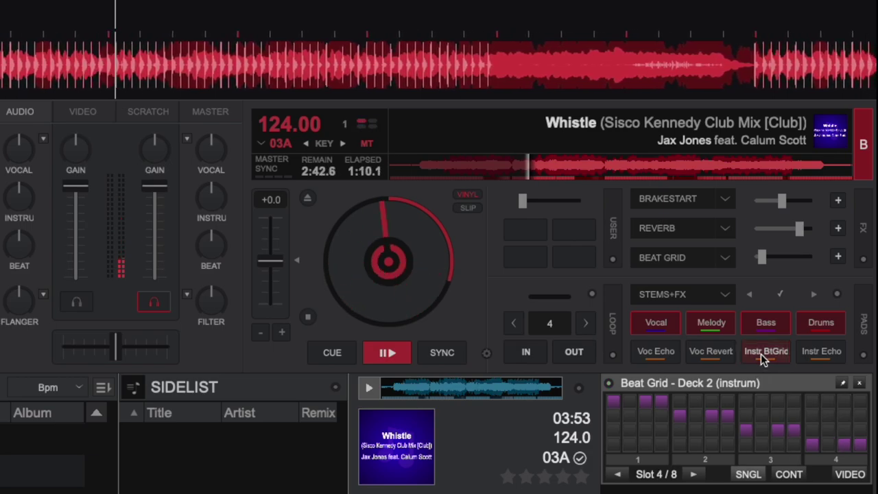
left_click(656, 323)
left_click(656, 322)
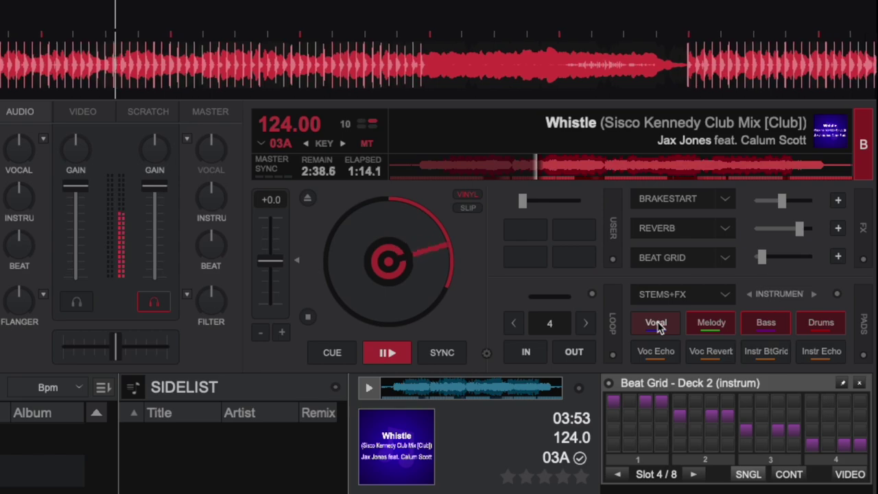